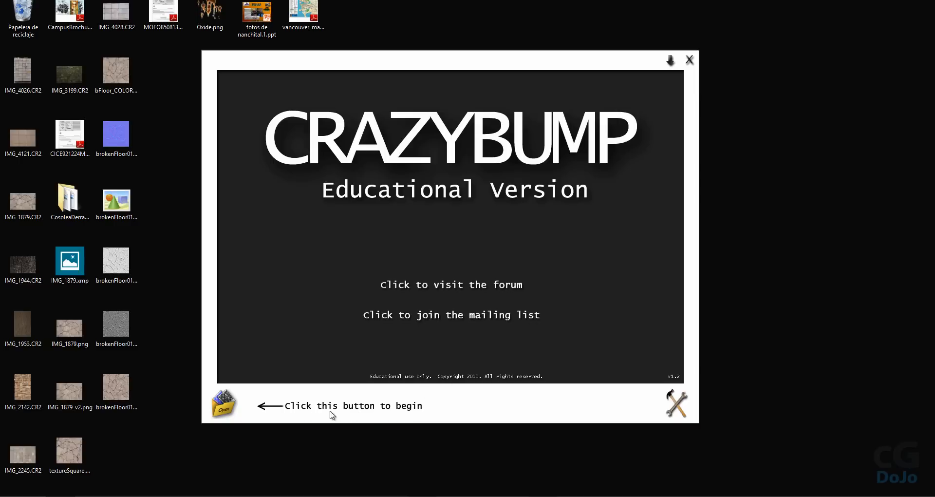
# Open the brokenFloor01 diffuse texture from the Images folder as a photograph
pyautogui.click(224, 405)
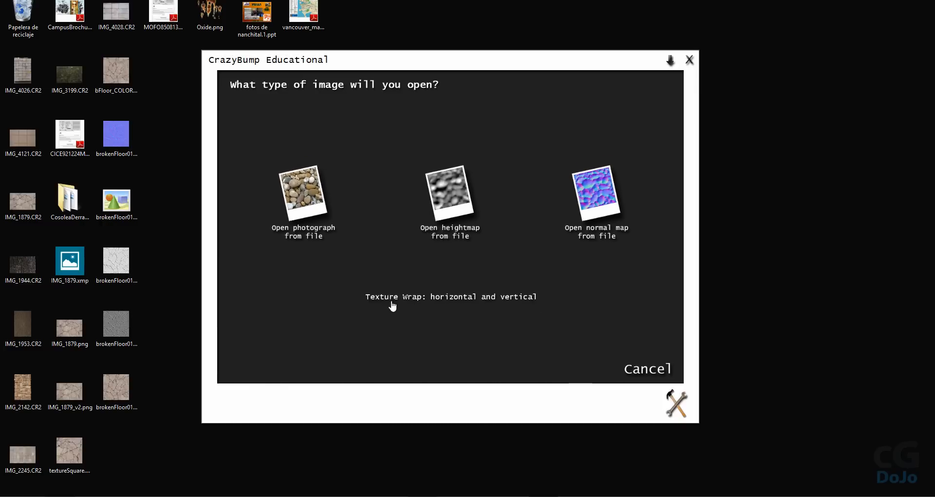
pyautogui.click(310, 195)
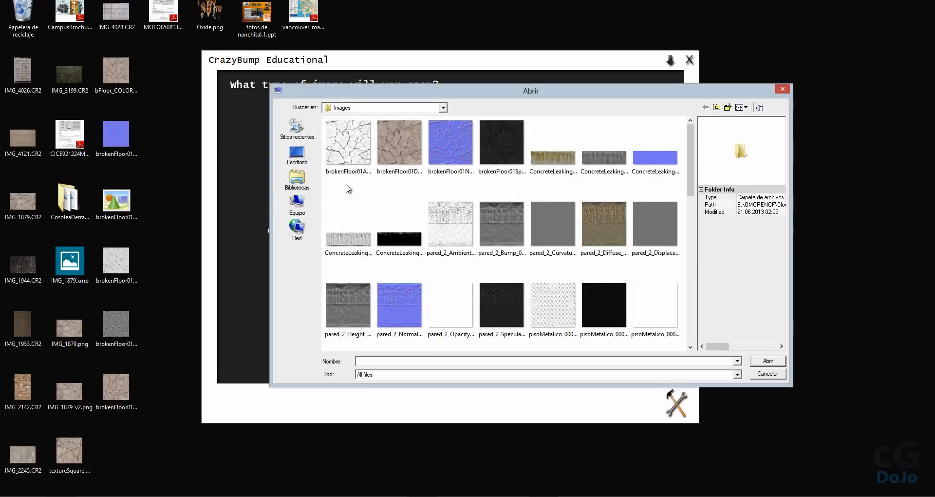
pyautogui.click(408, 152)
pyautogui.doubleClick(407, 151)
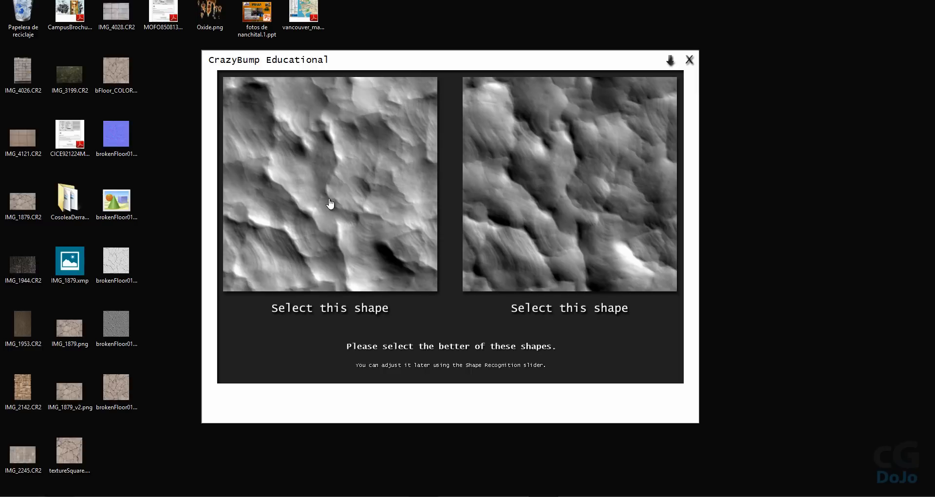
# Check the bFloor_COLOR image for reference and choose the first of the two proposed shapes for the height interpretation
pyautogui.doubleClick(115, 71)
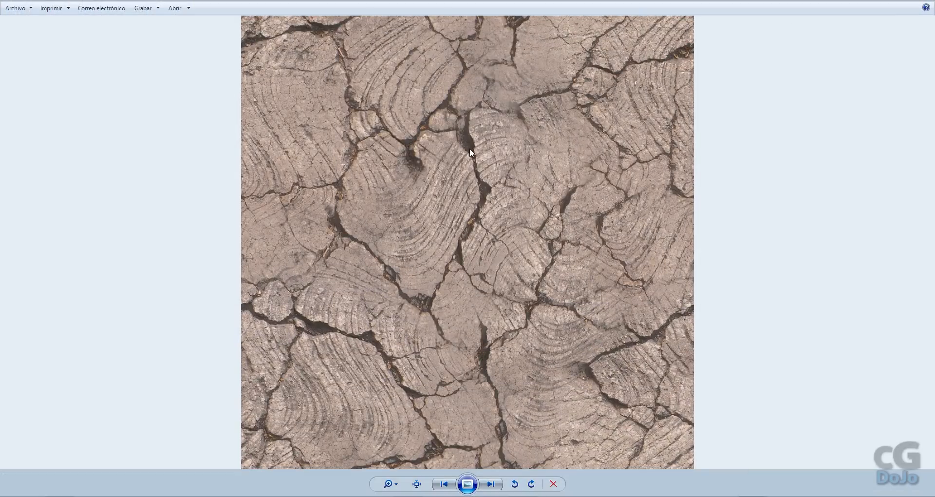
pyautogui.click(922, 6)
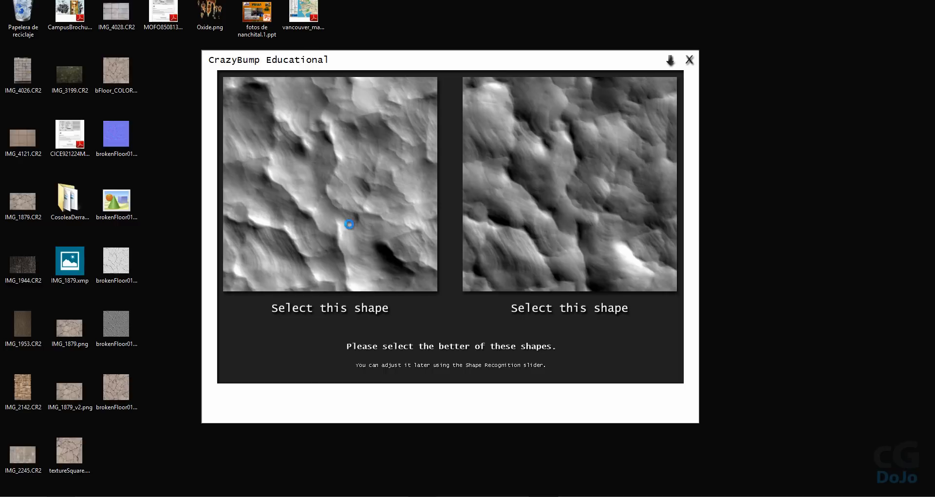
pyautogui.click(358, 248)
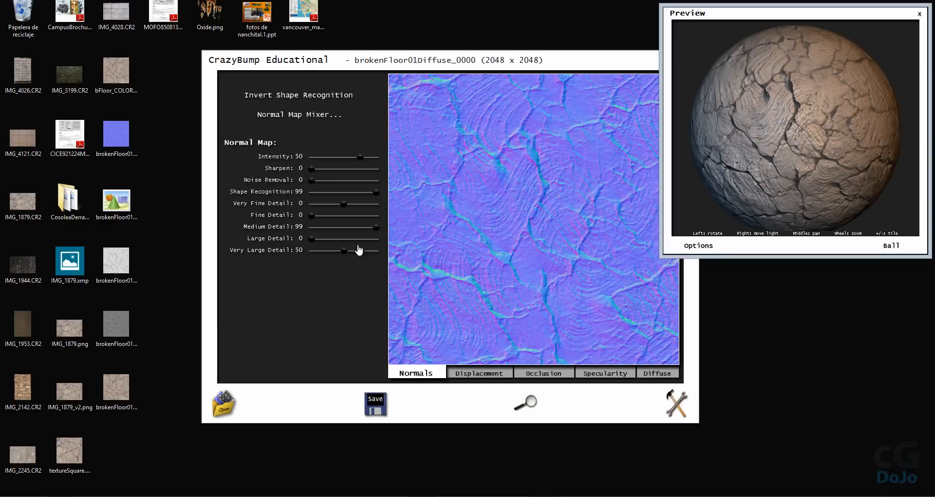
# Inspect the texture on the preview ball and arrange the preview and main windows side by side without overlap
pyautogui.moveTo(756, 110); pyautogui.dragTo(780, 127)
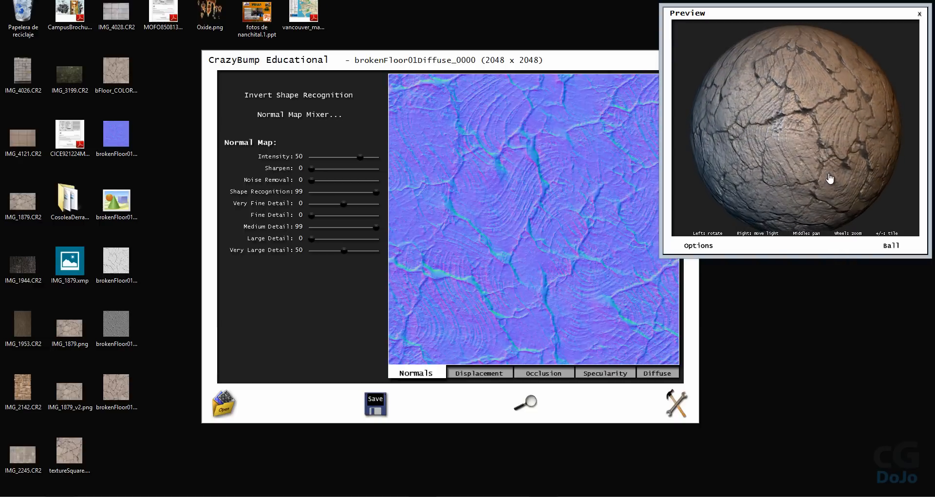
pyautogui.moveTo(830, 179); pyautogui.dragTo(830, 174)
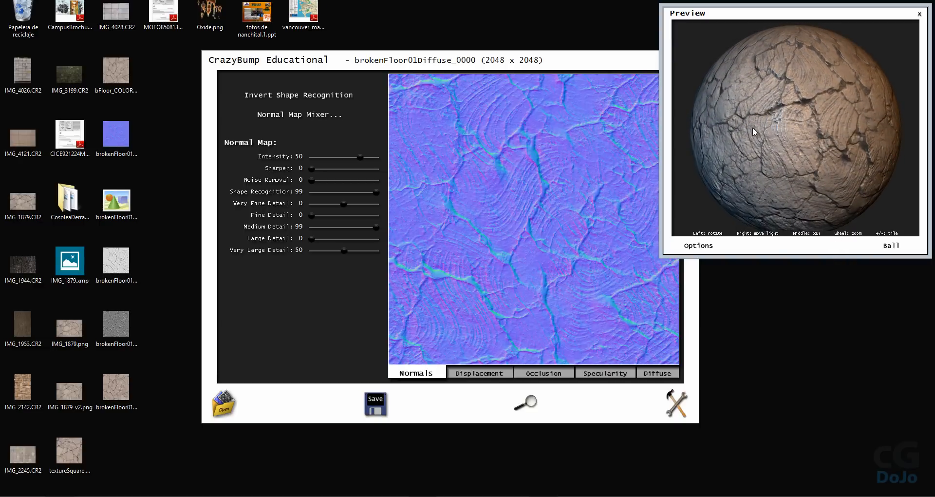
pyautogui.moveTo(754, 131); pyautogui.dragTo(763, 88)
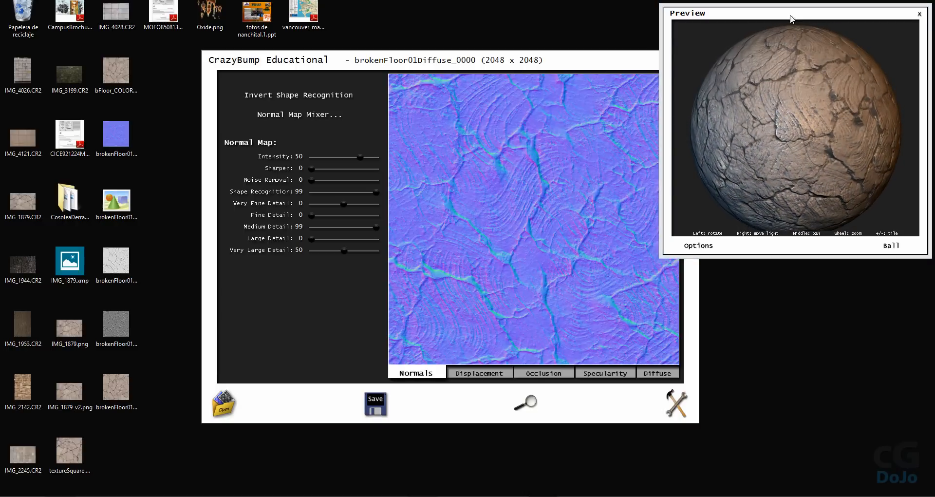
pyautogui.moveTo(789, 18); pyautogui.dragTo(780, 45)
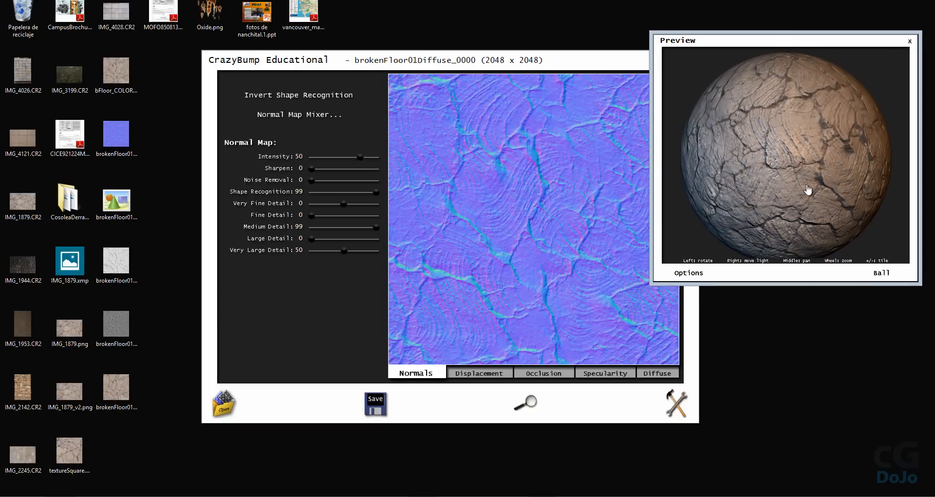
pyautogui.moveTo(805, 195); pyautogui.dragTo(818, 170)
pyautogui.moveTo(538, 63); pyautogui.dragTo(497, 74)
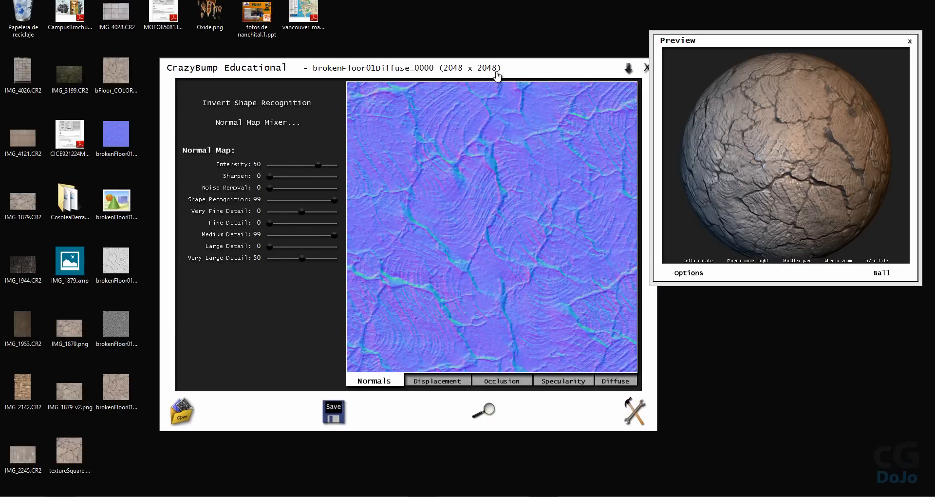
pyautogui.moveTo(756, 45); pyautogui.dragTo(771, 35)
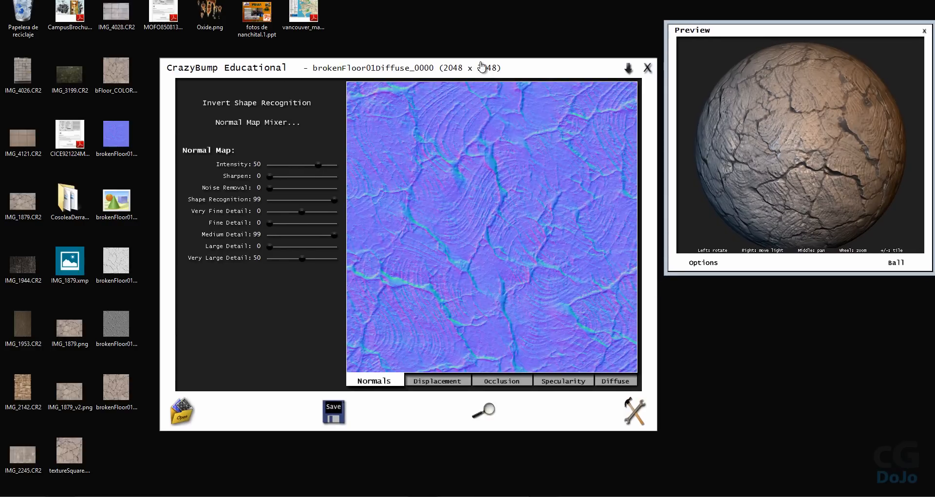
pyautogui.moveTo(492, 73); pyautogui.dragTo(488, 71)
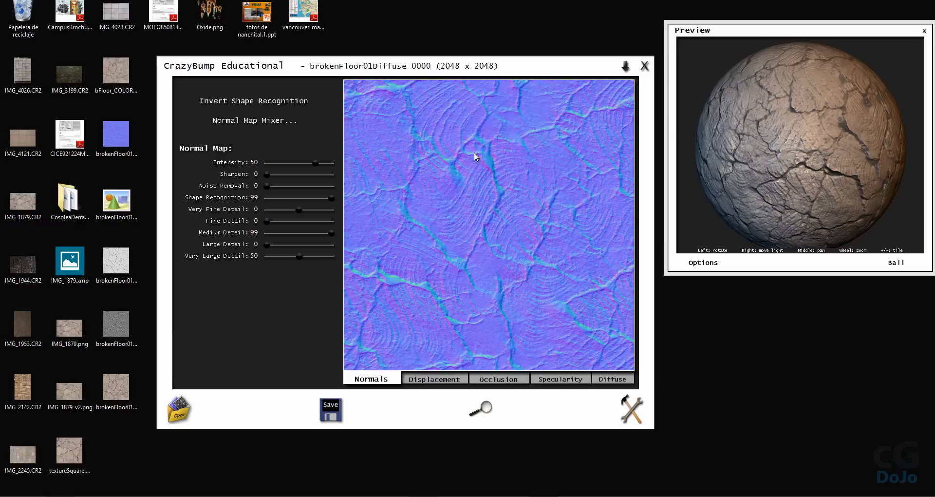
# Review the generated Displacement, Occlusion, Specularity and Diffuse maps and return to the normal map
pyautogui.click(433, 378)
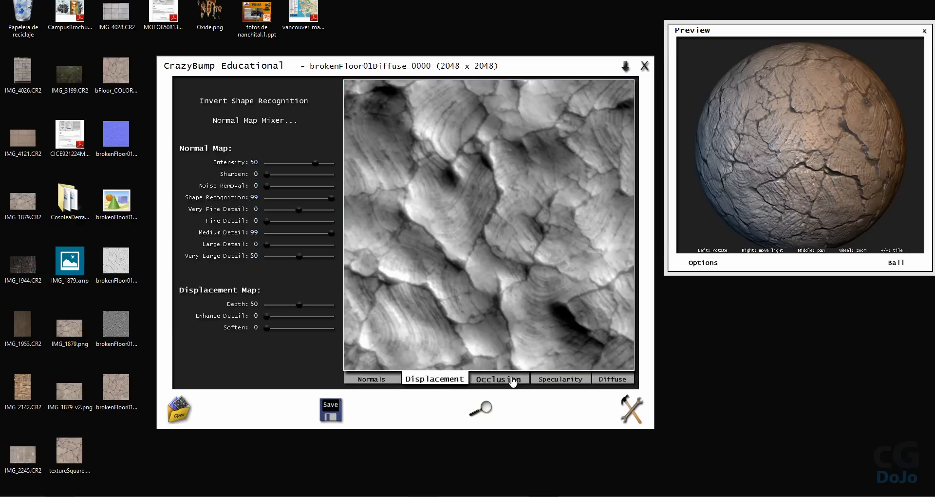
pyautogui.click(499, 379)
pyautogui.click(559, 382)
pyautogui.click(609, 380)
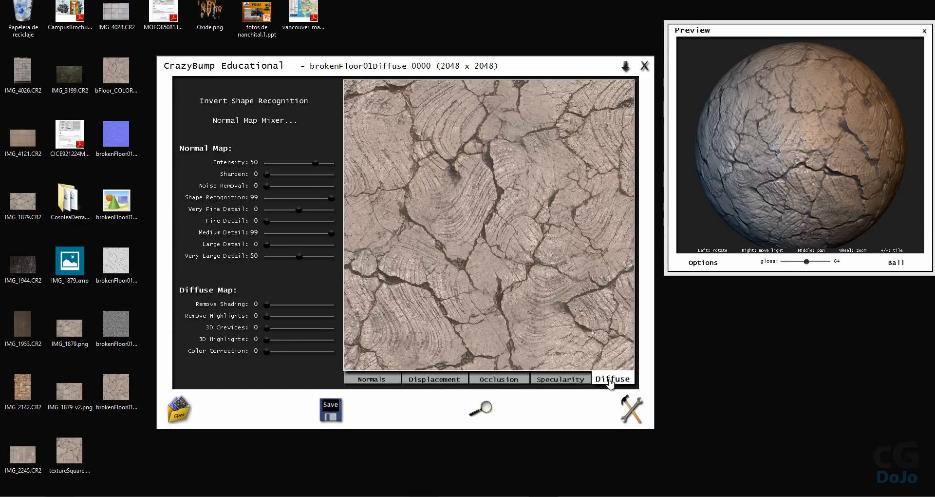
pyautogui.click(397, 380)
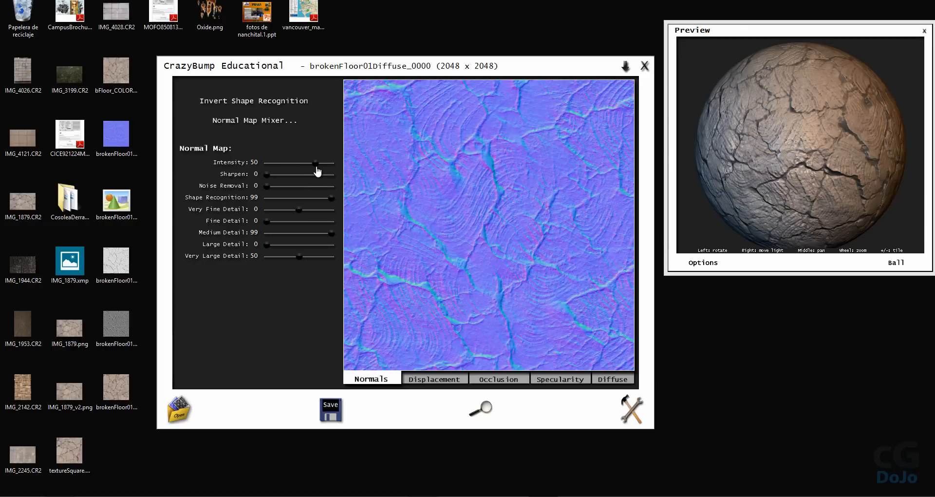
# Set the normal map's Intensity to 54, judging the relief up close on the preview ball at stronger settings first
pyautogui.moveTo(315, 163); pyautogui.dragTo(345, 169)
pyautogui.moveTo(769, 156); pyautogui.dragTo(792, 169)
pyautogui.scroll(5, 791, 138)
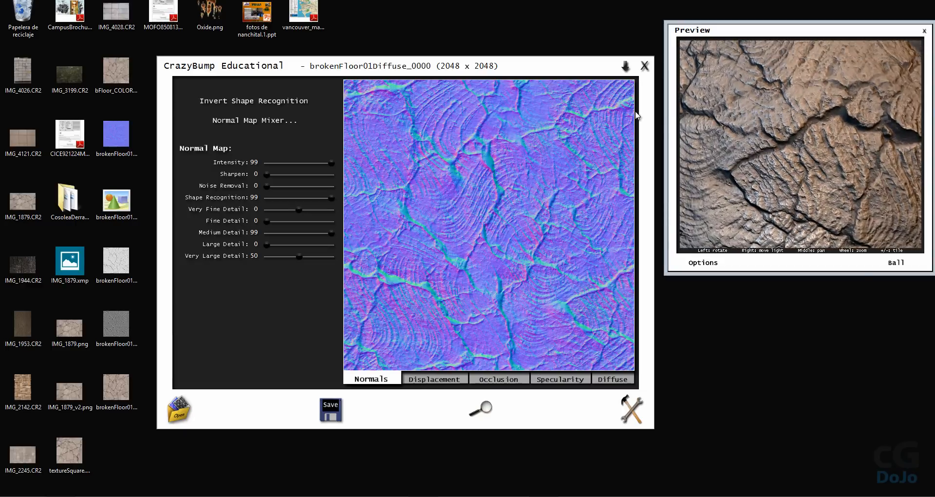
pyautogui.moveTo(332, 167); pyautogui.dragTo(322, 168)
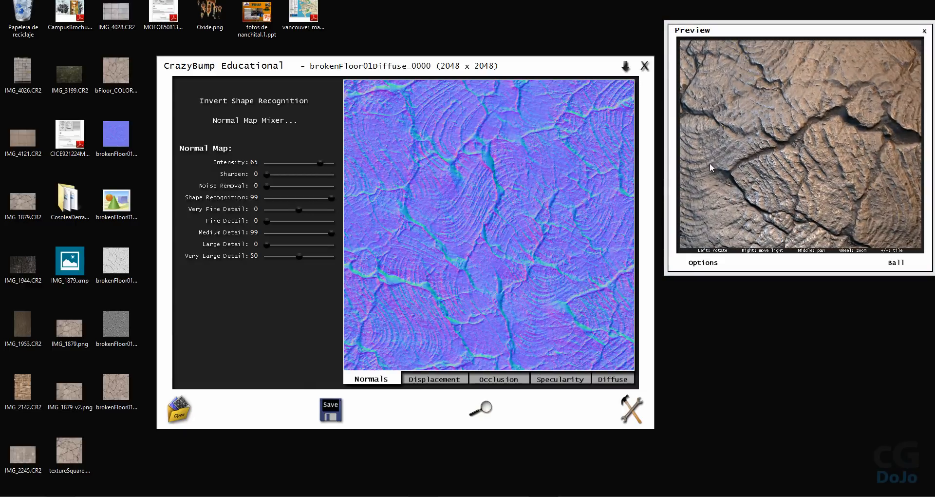
pyautogui.moveTo(712, 167); pyautogui.dragTo(794, 155)
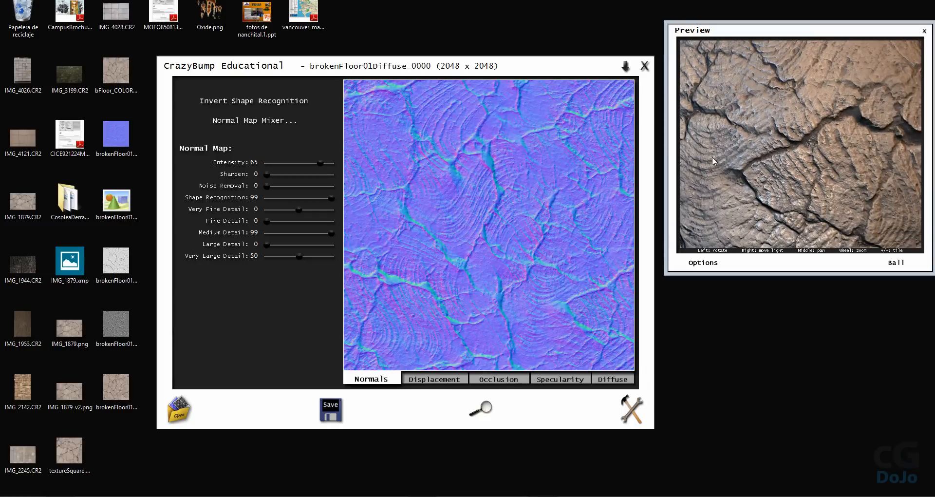
pyautogui.moveTo(320, 167); pyautogui.dragTo(315, 170)
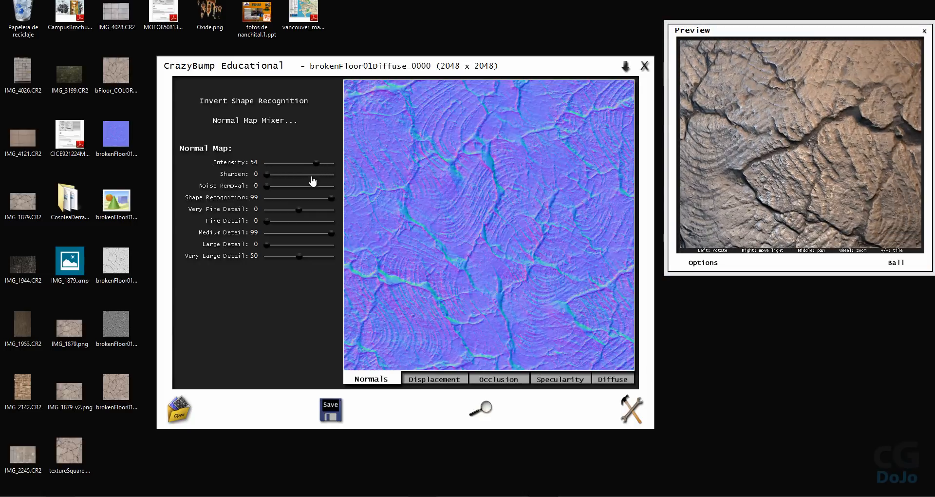
pyautogui.moveTo(744, 200); pyautogui.dragTo(849, 228)
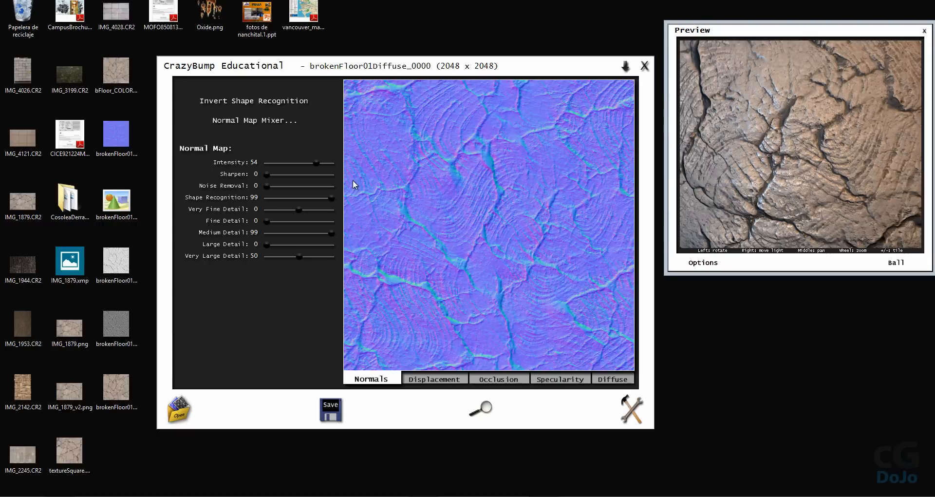
# Set the normal map's Sharpen to 35 and keep Noise Removal at 0
pyautogui.moveTo(269, 175); pyautogui.dragTo(308, 175)
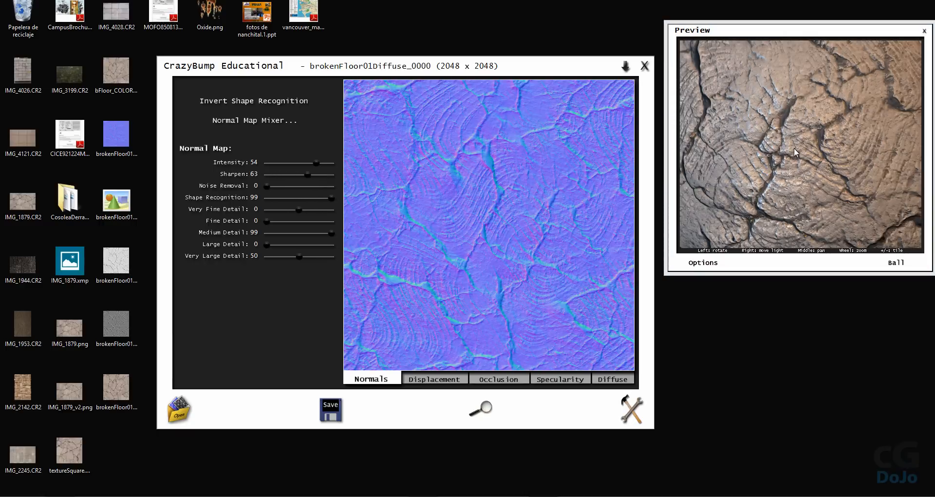
pyautogui.moveTo(798, 188); pyautogui.dragTo(834, 222)
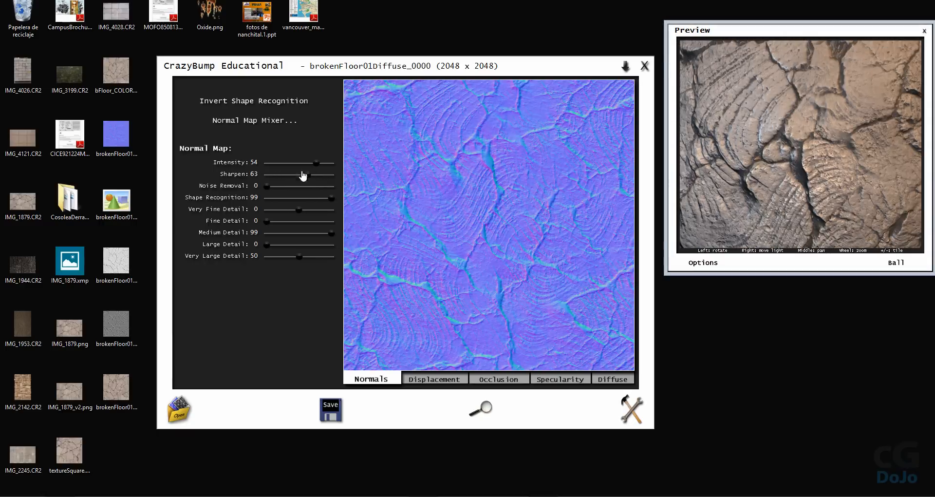
pyautogui.moveTo(308, 174); pyautogui.dragTo(395, 191)
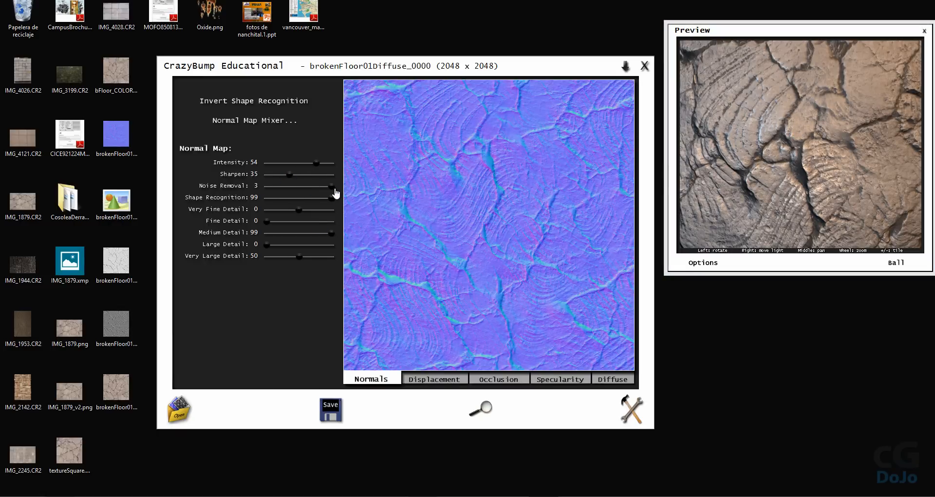
pyautogui.moveTo(331, 186); pyautogui.dragTo(171, 202)
# Compare the relief on the preview ball with Shape Recognition at 0 and at 99
pyautogui.moveTo(332, 202); pyautogui.dragTo(244, 203)
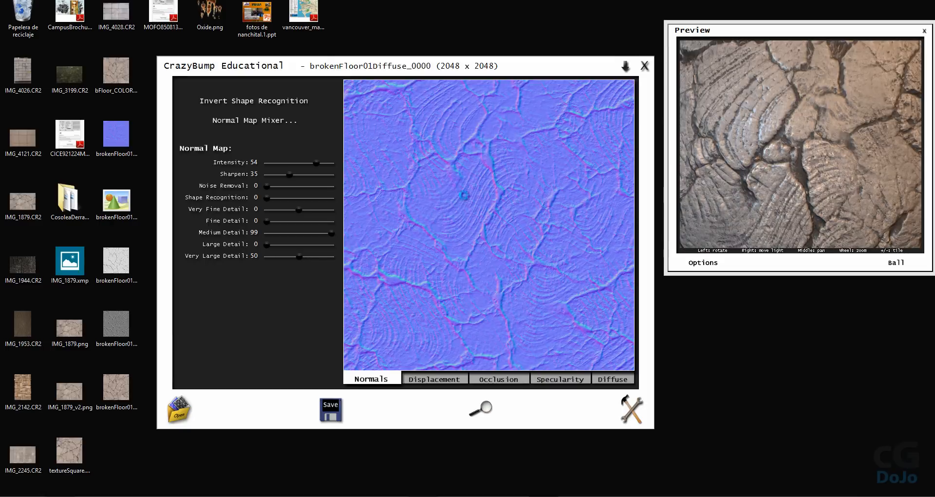
pyautogui.moveTo(810, 159); pyautogui.dragTo(837, 144)
pyautogui.scroll(-3, 807, 182)
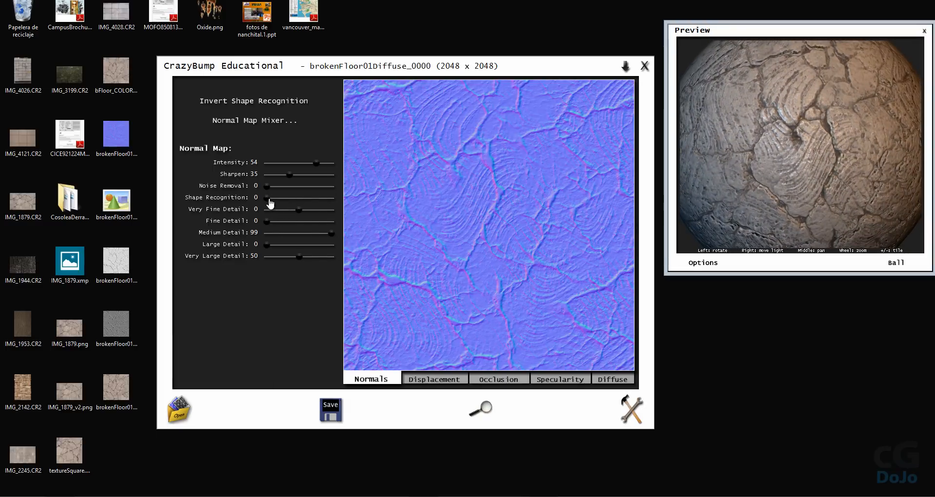
pyautogui.moveTo(270, 203); pyautogui.dragTo(422, 203)
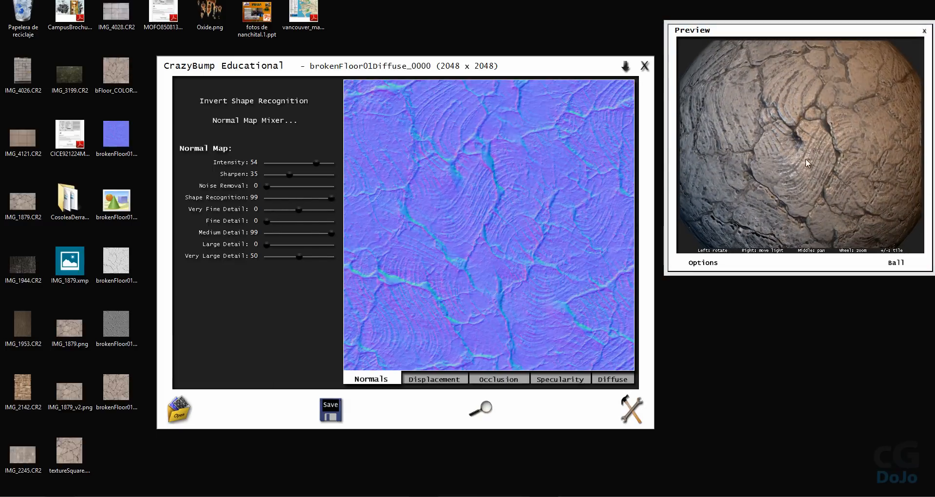
pyautogui.scroll(5, 835, 173)
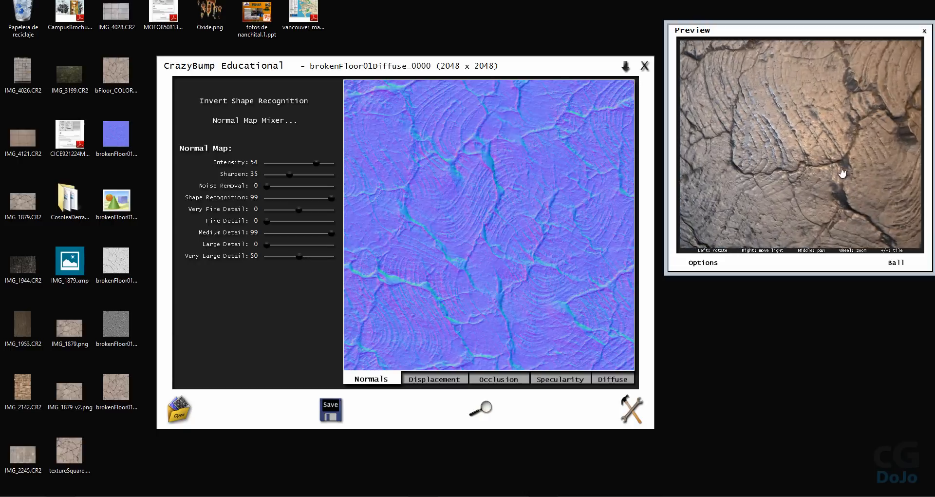
pyautogui.moveTo(842, 172); pyautogui.dragTo(803, 190)
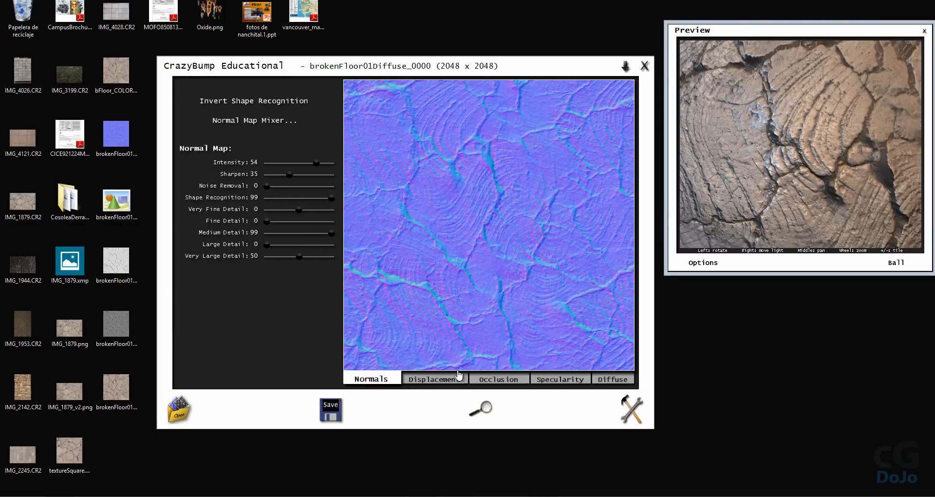
# Show the displacement map and set its Depth to 48, checking the cracks on the preview ball
pyautogui.click(436, 380)
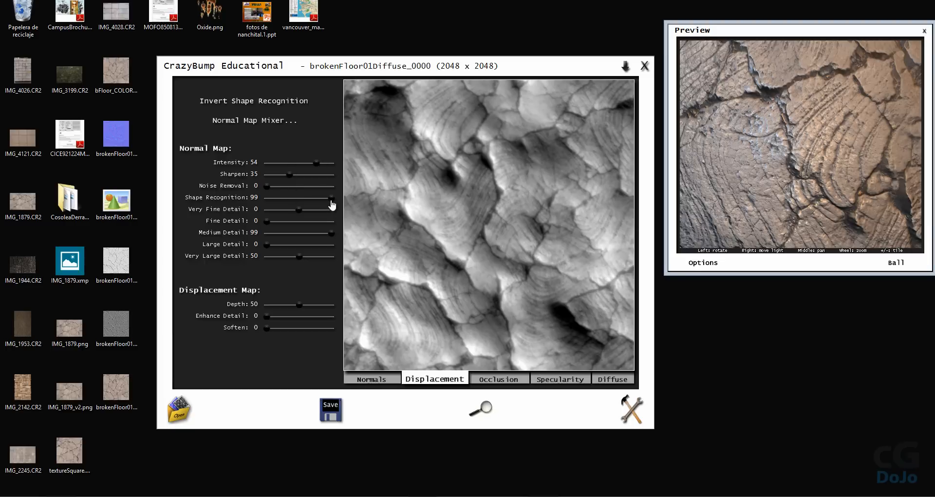
pyautogui.moveTo(798, 207); pyautogui.dragTo(809, 169)
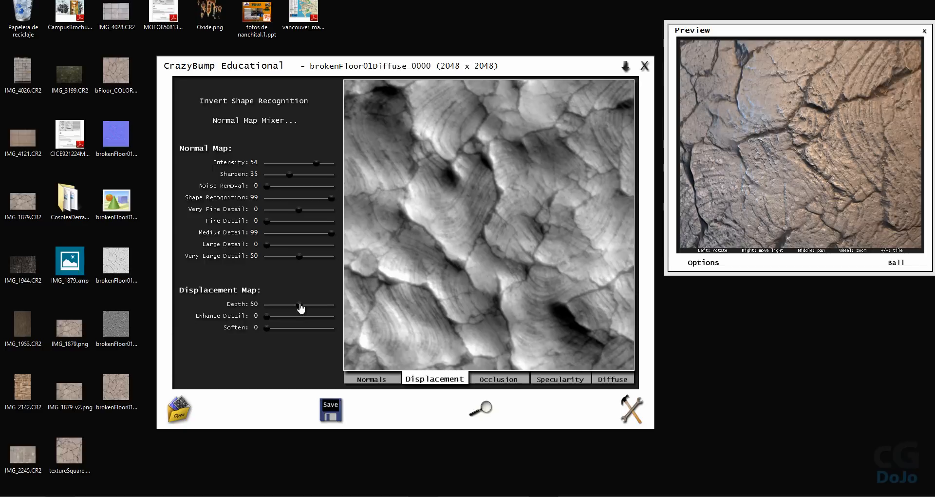
pyautogui.moveTo(300, 307)
pyautogui.mouseDown()
pyautogui.moveTo(366, 311)
pyautogui.moveTo(292, 313)
pyautogui.moveTo(367, 303)
pyautogui.moveTo(297, 314)
pyautogui.moveTo(298, 305)
pyautogui.mouseUp()
pyautogui.moveTo(822, 190); pyautogui.dragTo(826, 225)
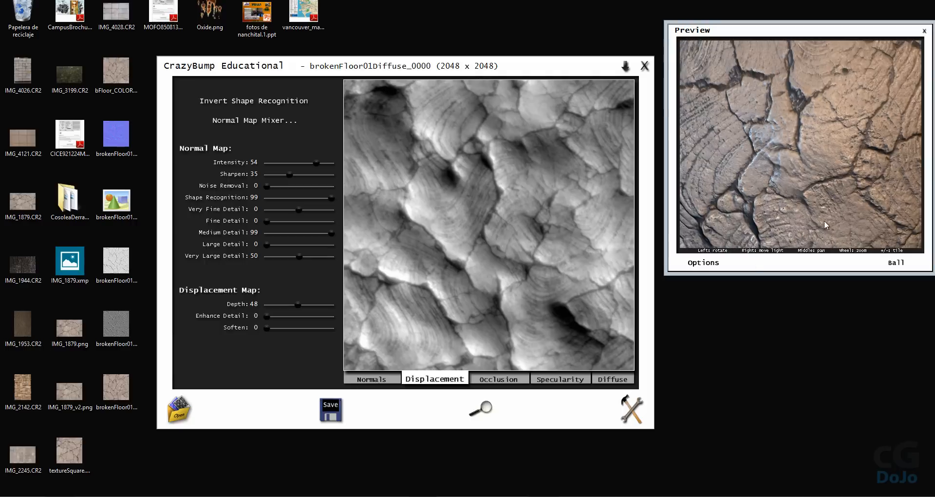
# Show the occlusion map and examine the shading of the cracks from several angles on the preview ball
pyautogui.click(501, 385)
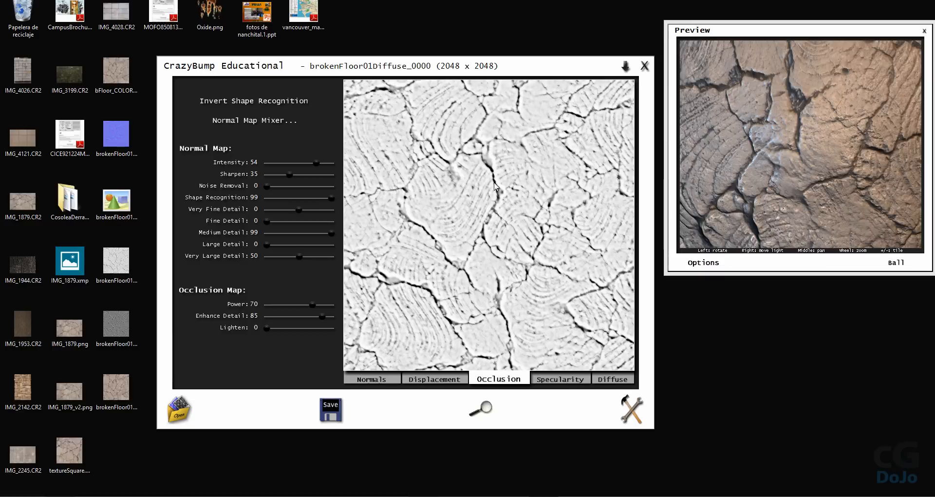
pyautogui.moveTo(790, 170); pyautogui.dragTo(819, 123)
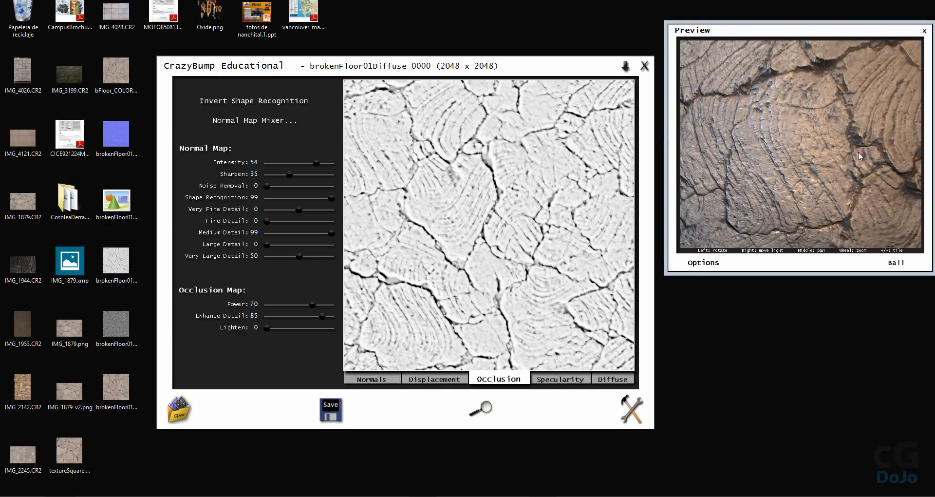
pyautogui.moveTo(837, 222); pyautogui.dragTo(833, 145)
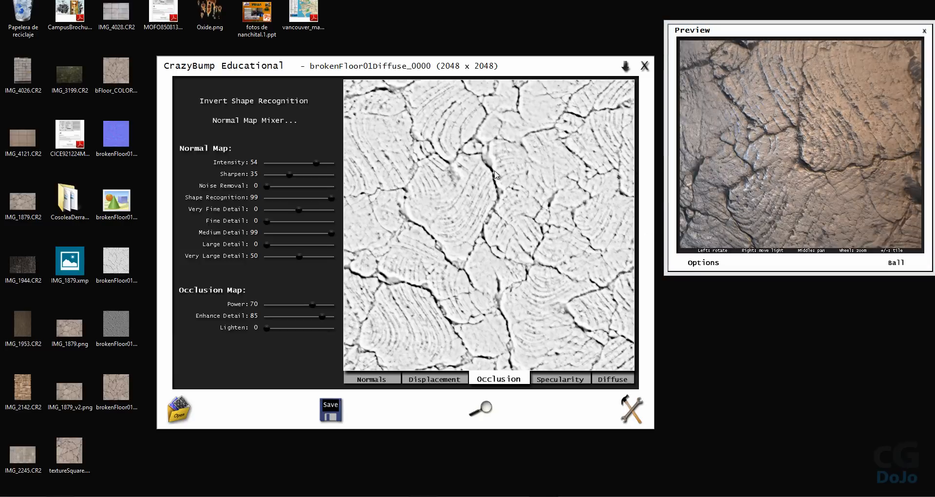
pyautogui.moveTo(708, 179); pyautogui.dragTo(821, 148)
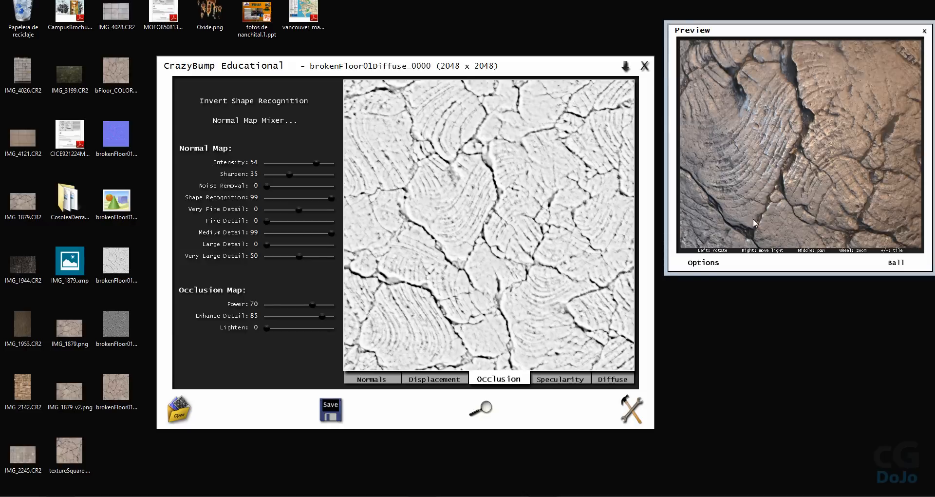
pyautogui.moveTo(753, 223); pyautogui.dragTo(744, 137)
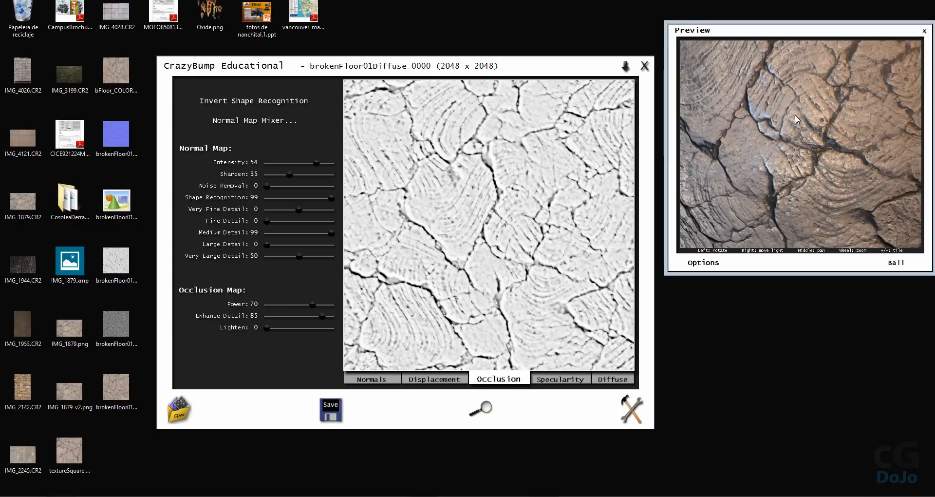
pyautogui.moveTo(765, 145); pyautogui.dragTo(787, 166)
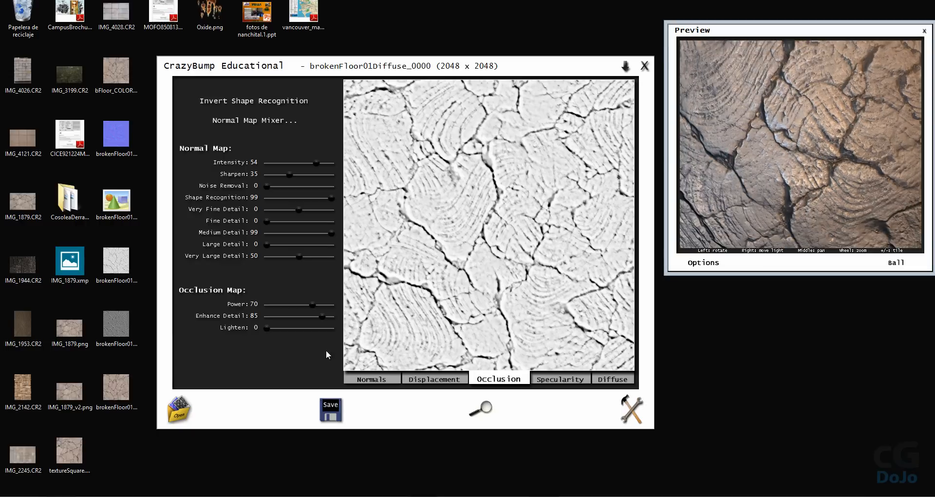
# Show the specularity map and set its Enhance Detail to 86
pyautogui.click(545, 384)
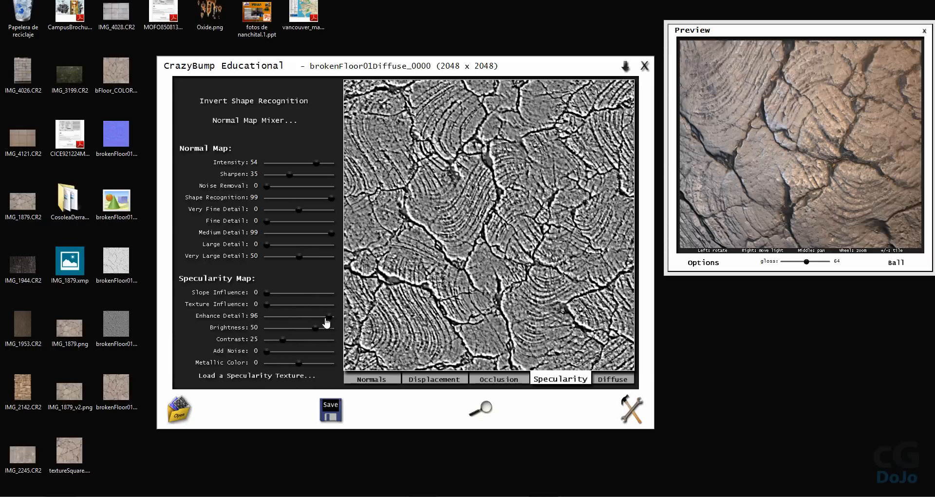
pyautogui.moveTo(326, 320)
pyautogui.mouseDown()
pyautogui.moveTo(299, 320)
pyautogui.moveTo(353, 316)
pyautogui.moveTo(321, 321)
pyautogui.mouseUp()
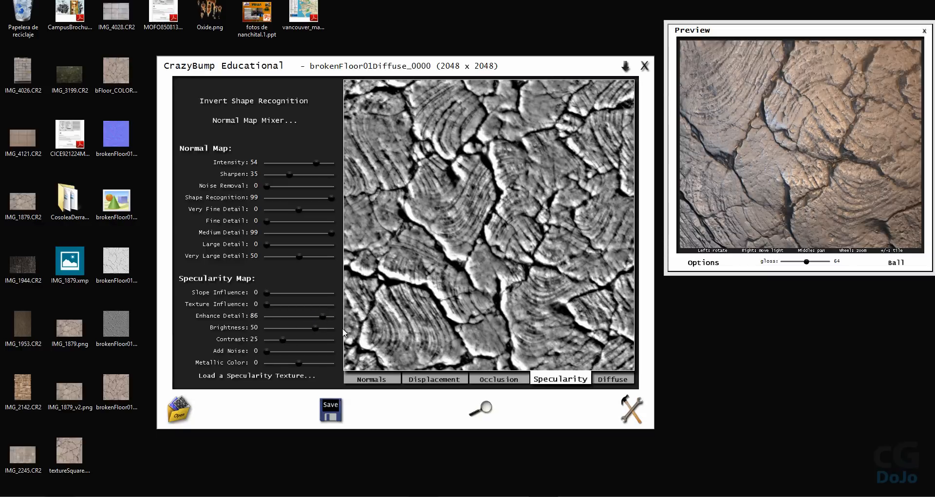